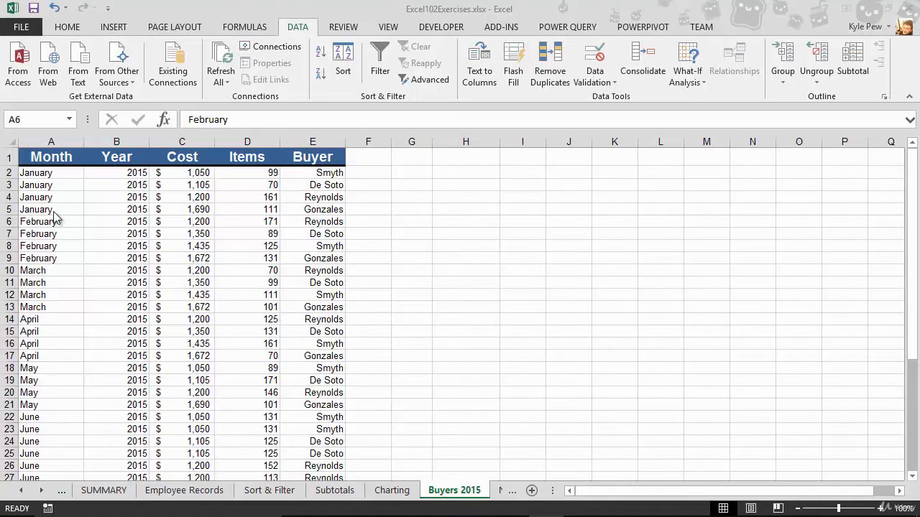
# Turn on filtering for the purchase list on the Buyers 2015 sheet, adding filter arrows to the header row.
pyautogui.scroll(-3, 55, 217)
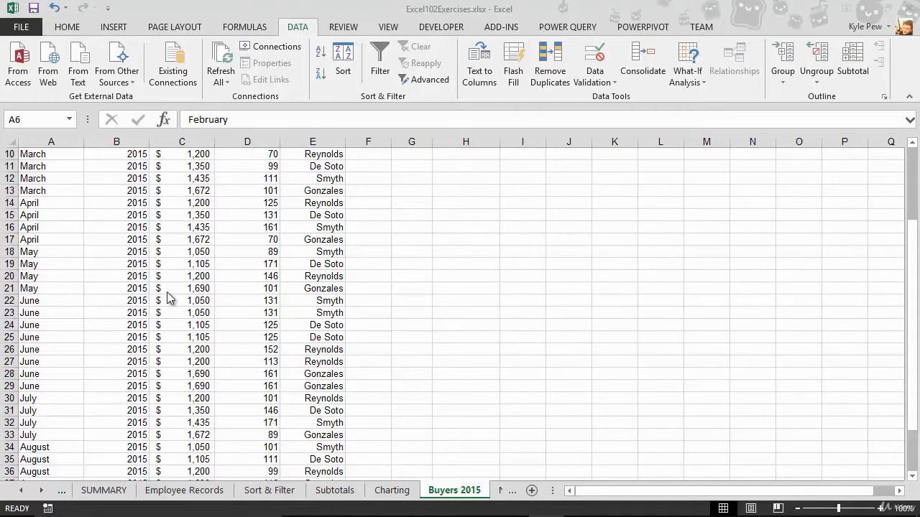
pyautogui.scroll(3, 172, 298)
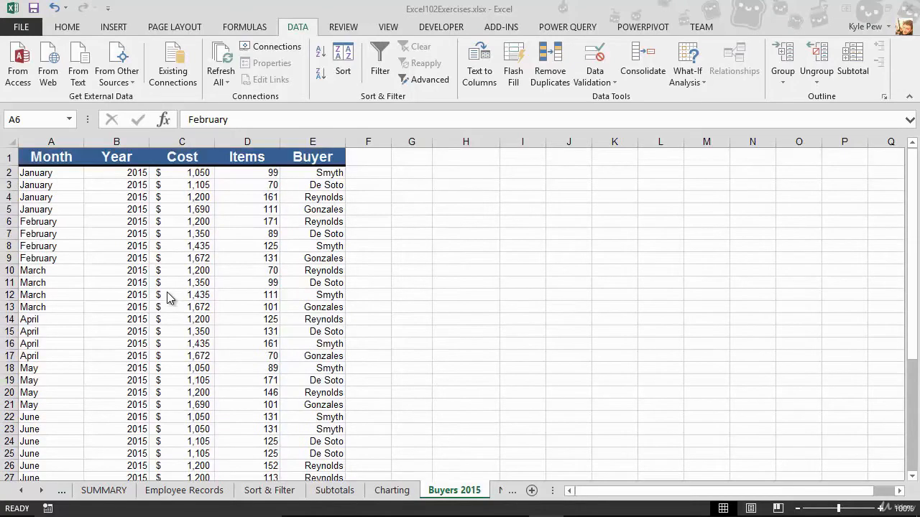
pyautogui.click(179, 236)
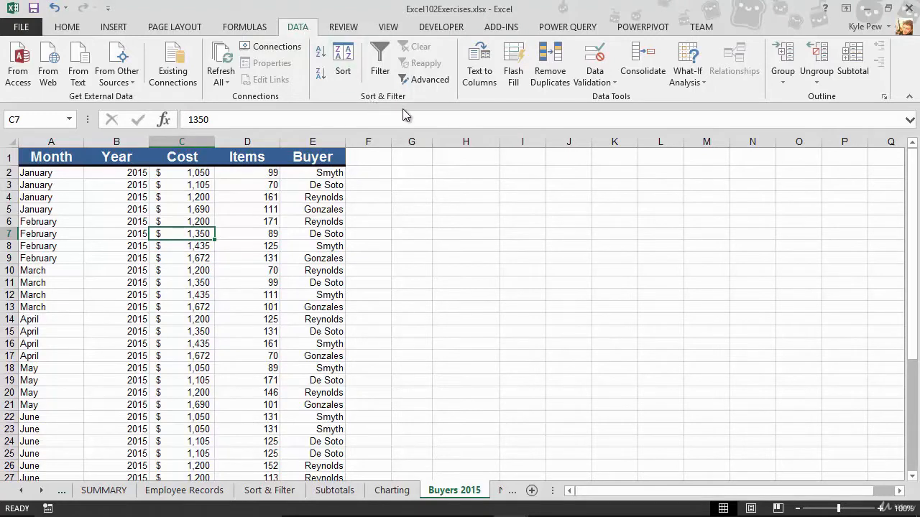
pyautogui.click(380, 72)
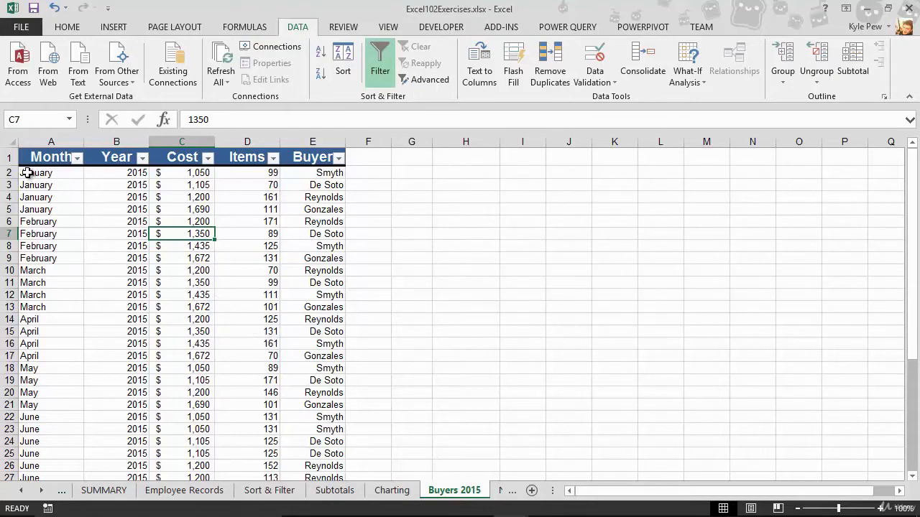
pyautogui.moveTo(30, 159); pyautogui.dragTo(325, 154)
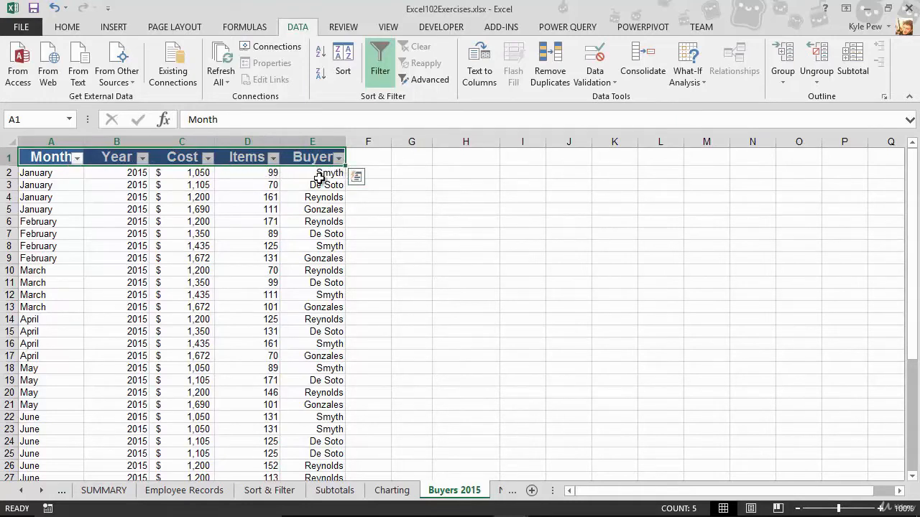
pyautogui.click(225, 208)
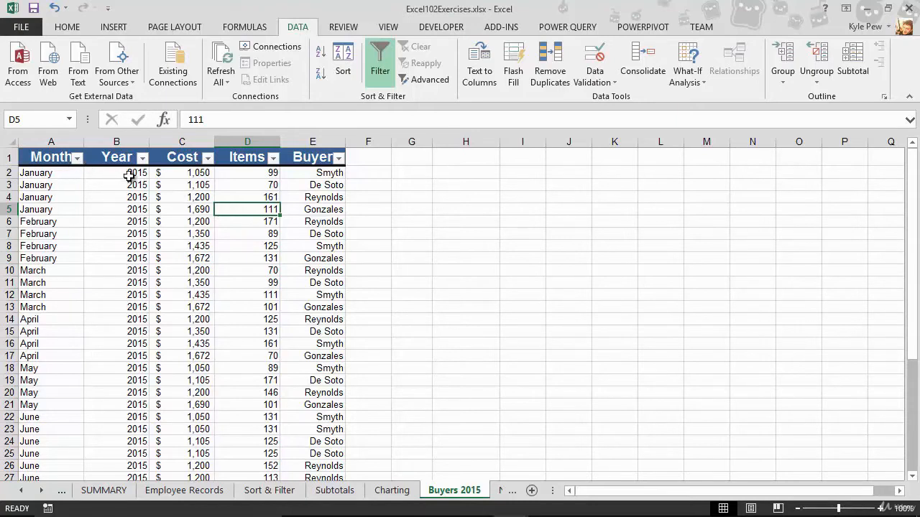
# Enlarge the Month column's filter list and filter the table to show only July.
pyautogui.click(77, 159)
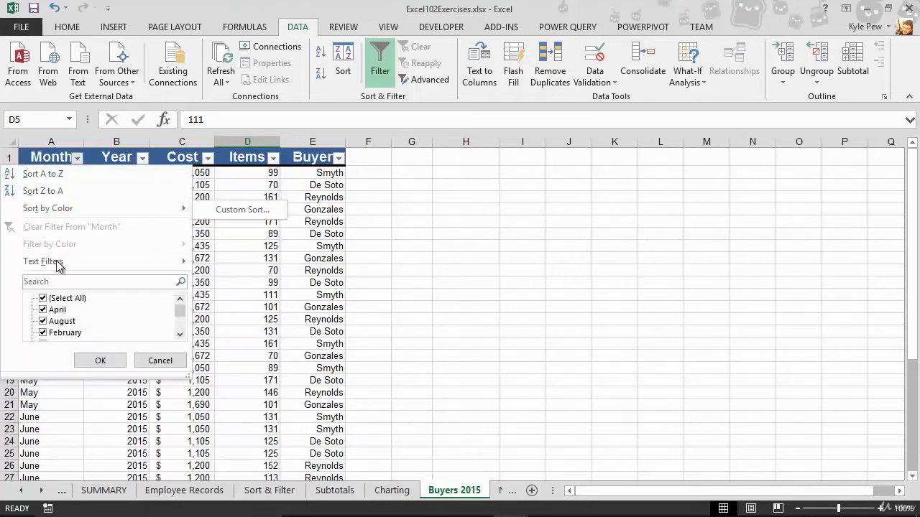
pyautogui.moveTo(60, 263)
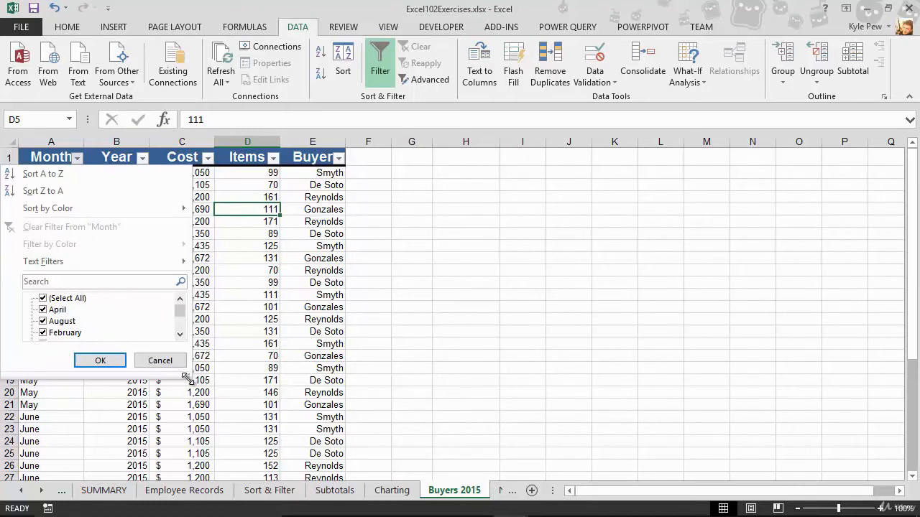
pyautogui.moveTo(187, 377); pyautogui.dragTo(209, 473)
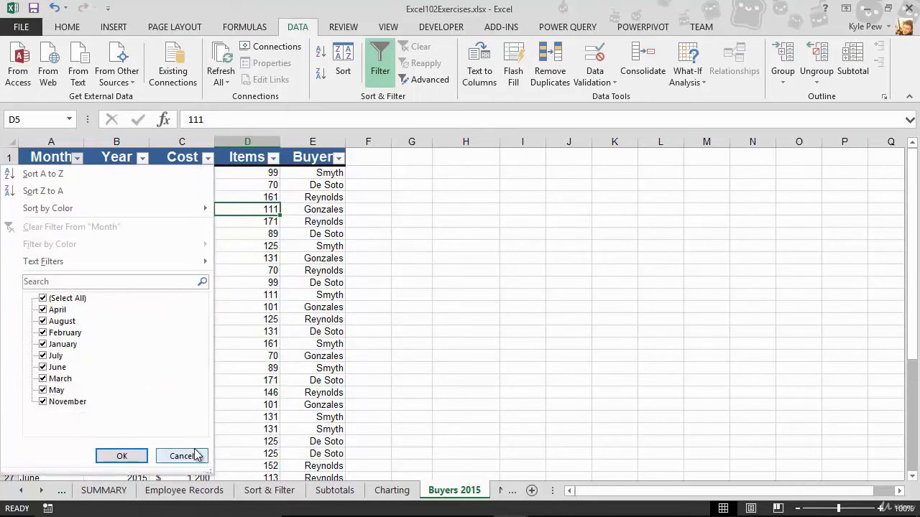
pyautogui.click(43, 299)
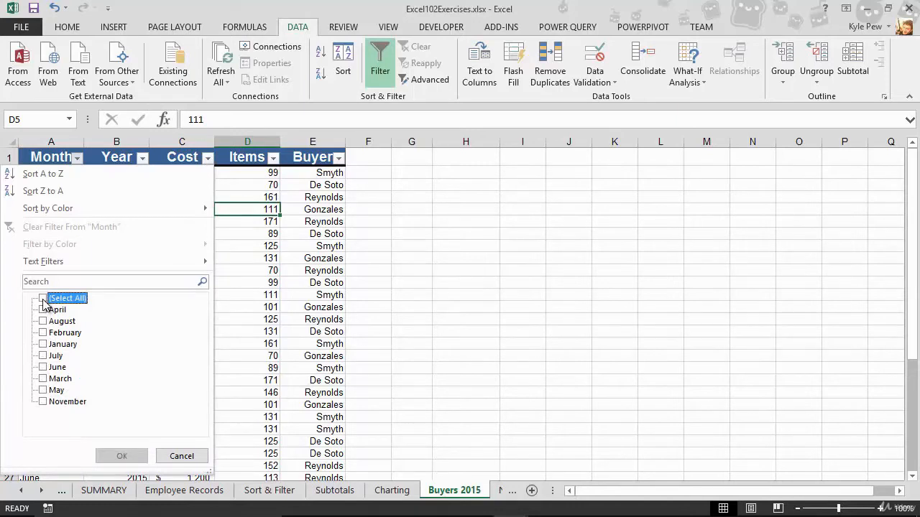
pyautogui.click(43, 356)
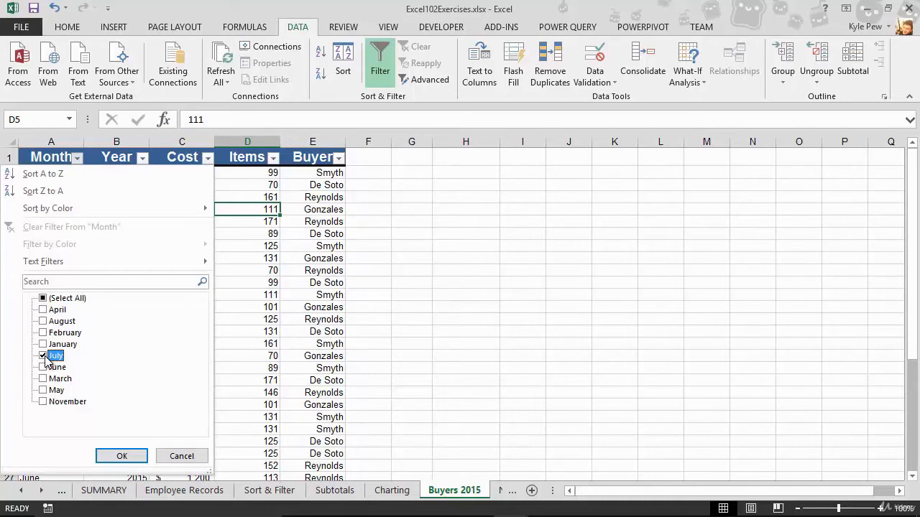
pyautogui.click(122, 458)
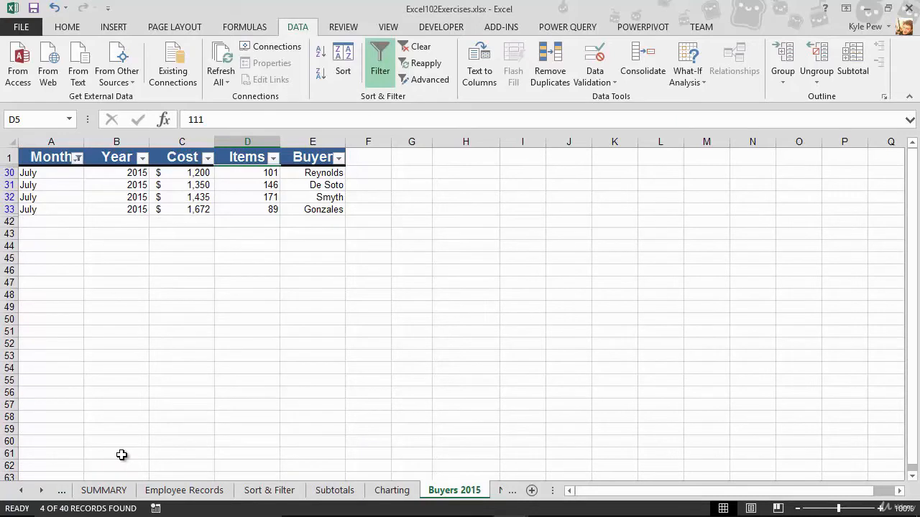
# Extend the Month filter to include August as well as July.
pyautogui.click(78, 158)
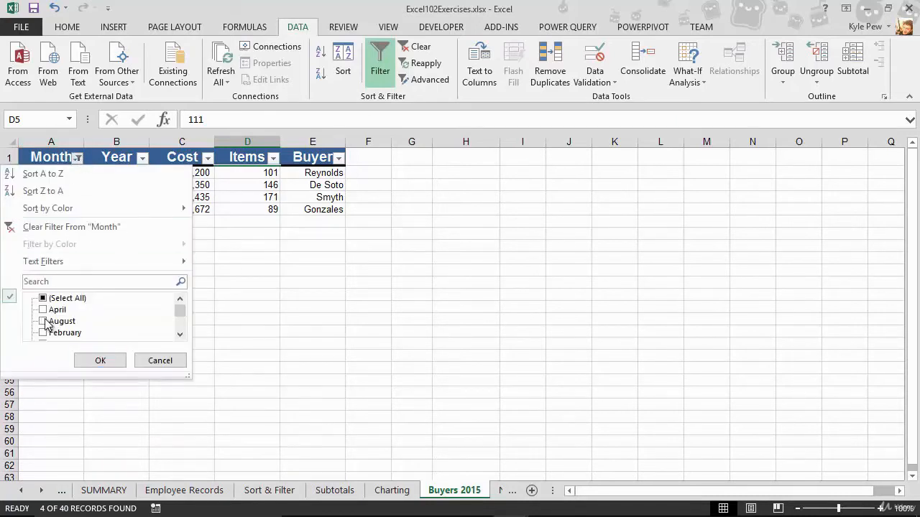
pyautogui.click(143, 359)
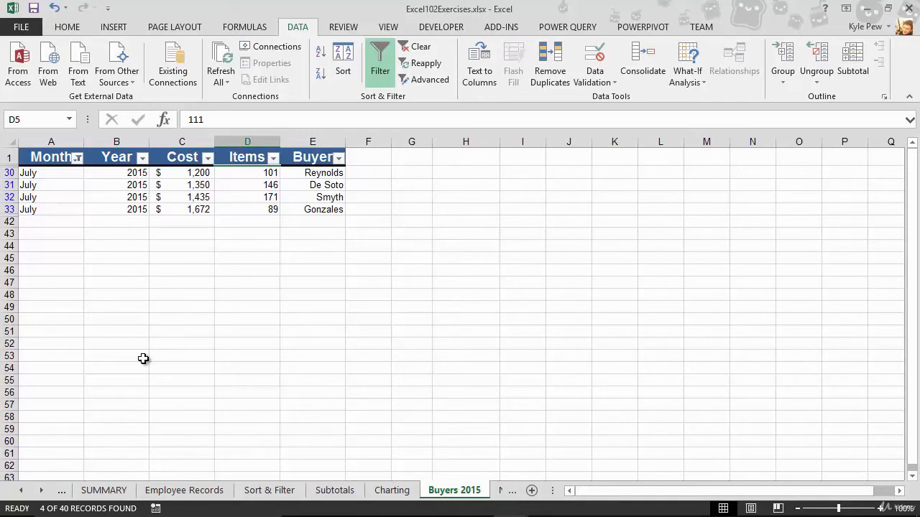
pyautogui.click(79, 160)
pyautogui.scroll(-1, 60, 319)
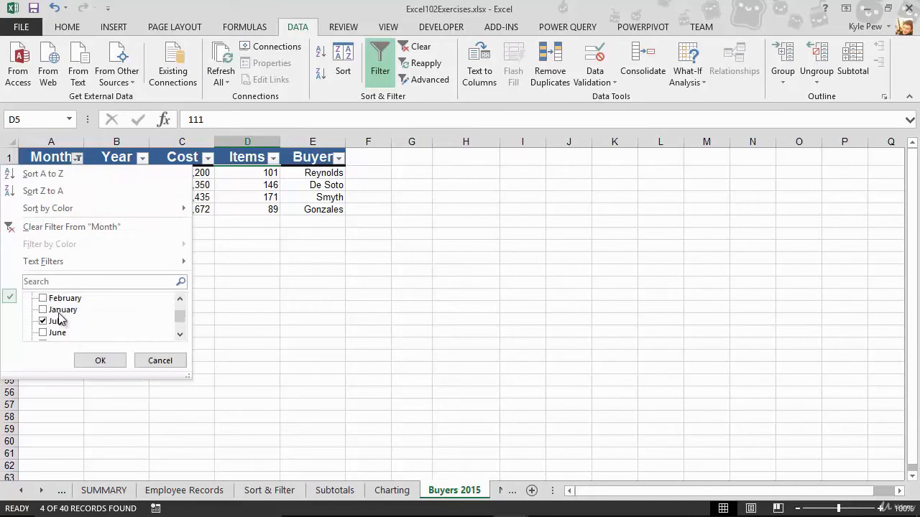
pyautogui.scroll(1, 60, 319)
pyautogui.click(60, 322)
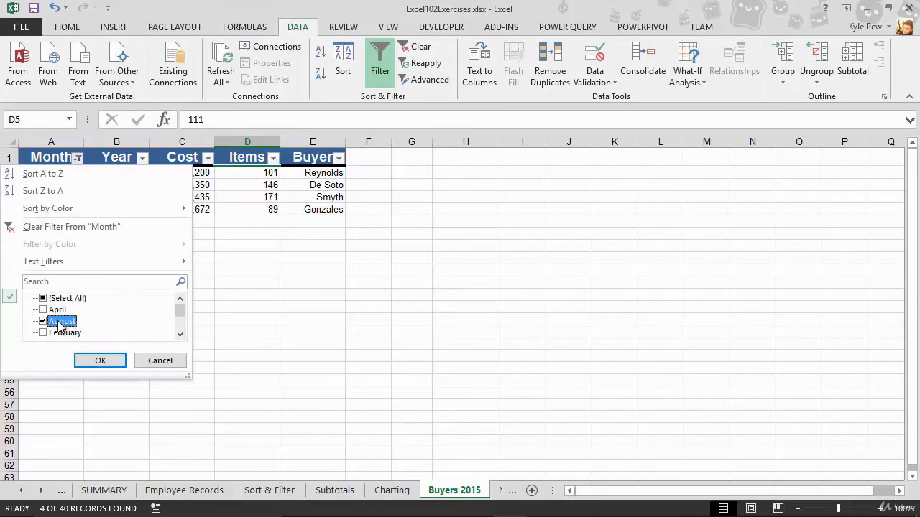
pyautogui.click(101, 361)
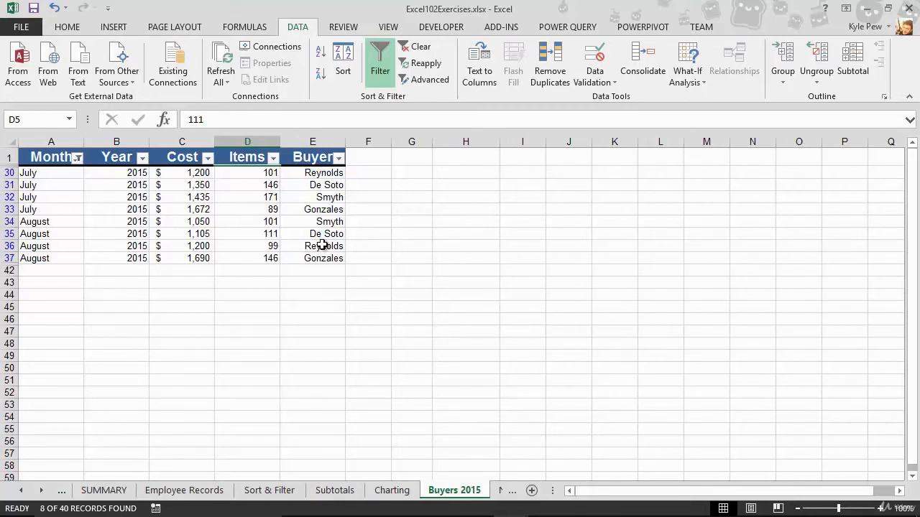
# Filter the Buyer column to show only the second and fourth buyers in its filter list.
pyautogui.click(340, 159)
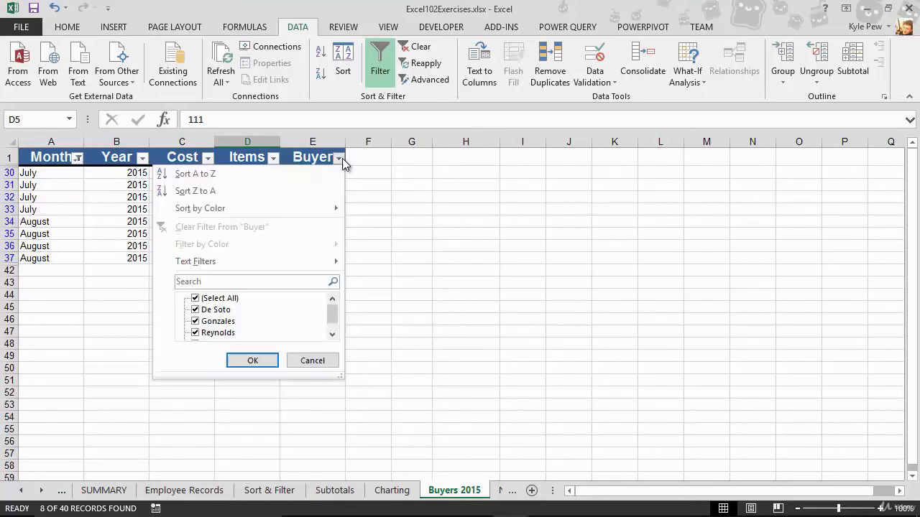
pyautogui.click(195, 299)
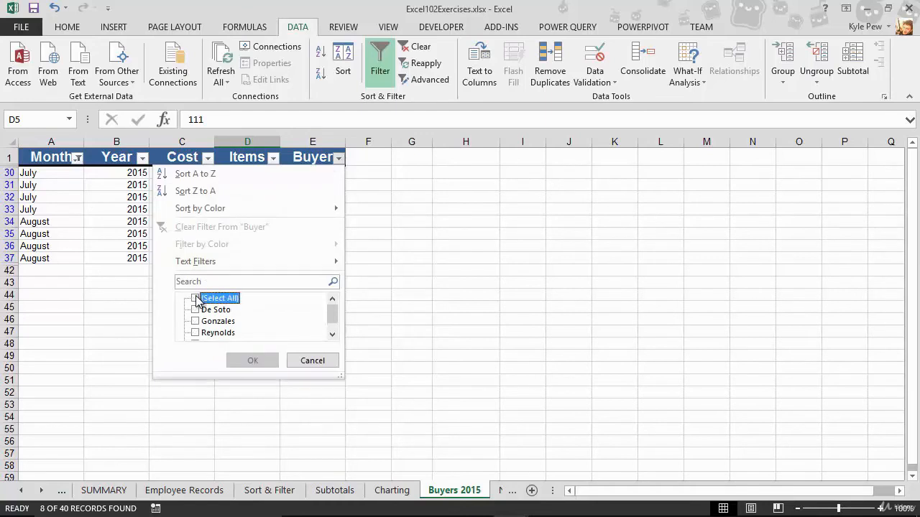
pyautogui.click(195, 321)
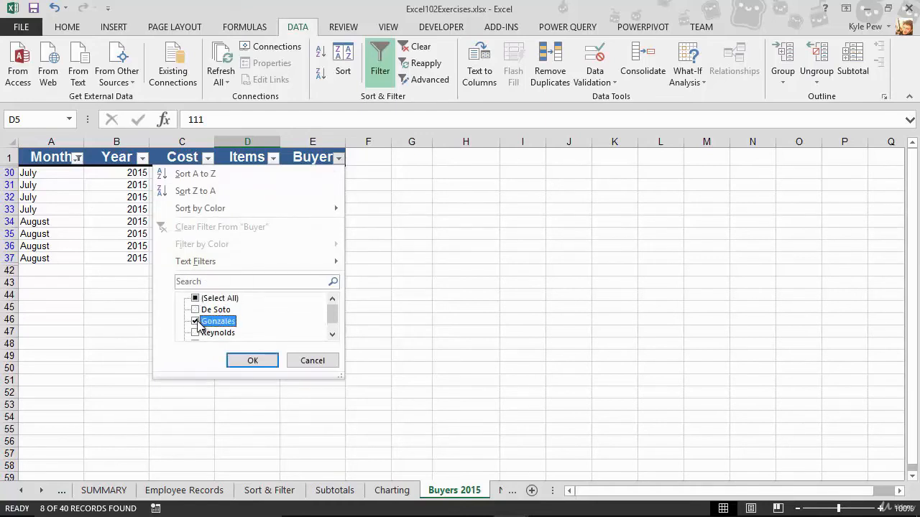
pyautogui.scroll(-1, 199, 327)
pyautogui.click(195, 333)
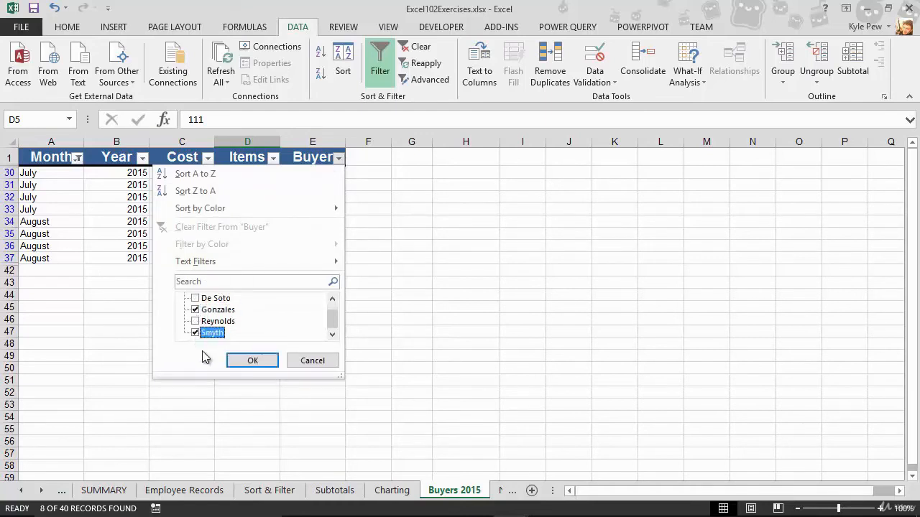
pyautogui.click(250, 362)
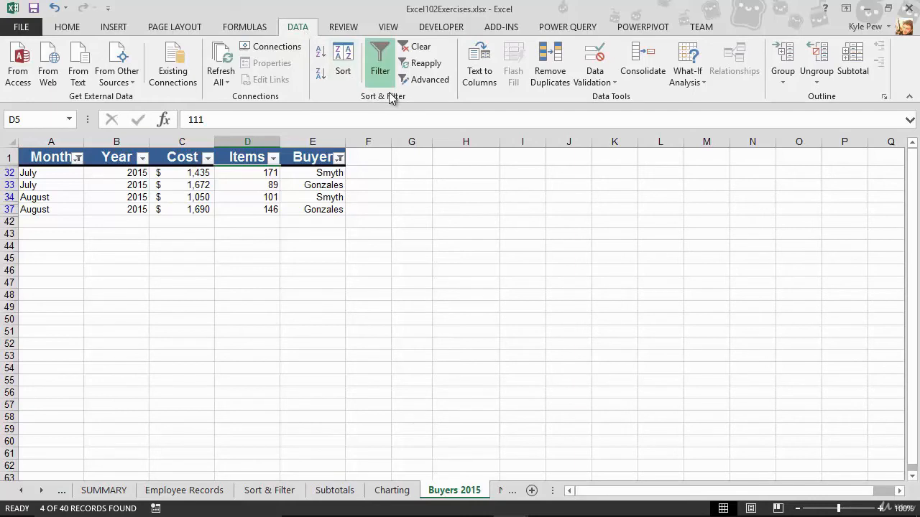
# Clear the Month and Buyer filters from the Buyers 2015 list at once, keeping filtering switched on.
pyautogui.click(421, 47)
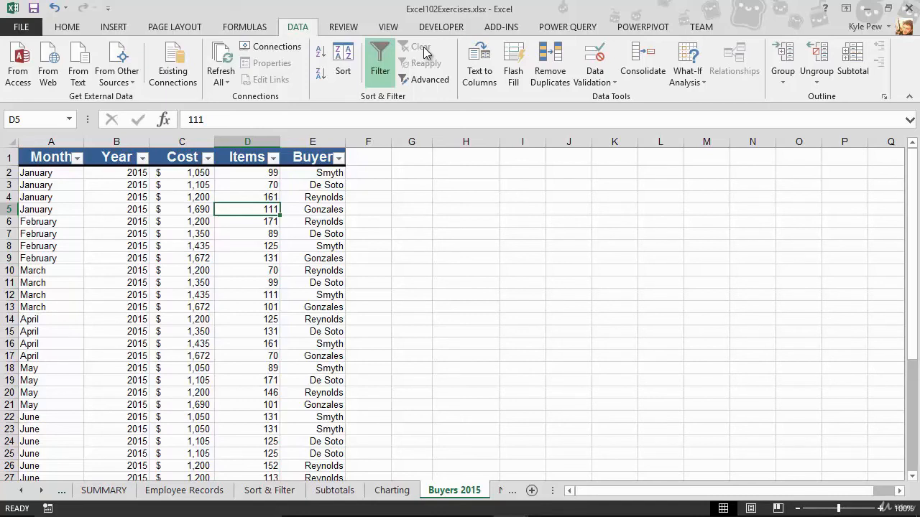
# Turn on filtering for the employee list on the Employee Records sheet.
pyautogui.click(197, 491)
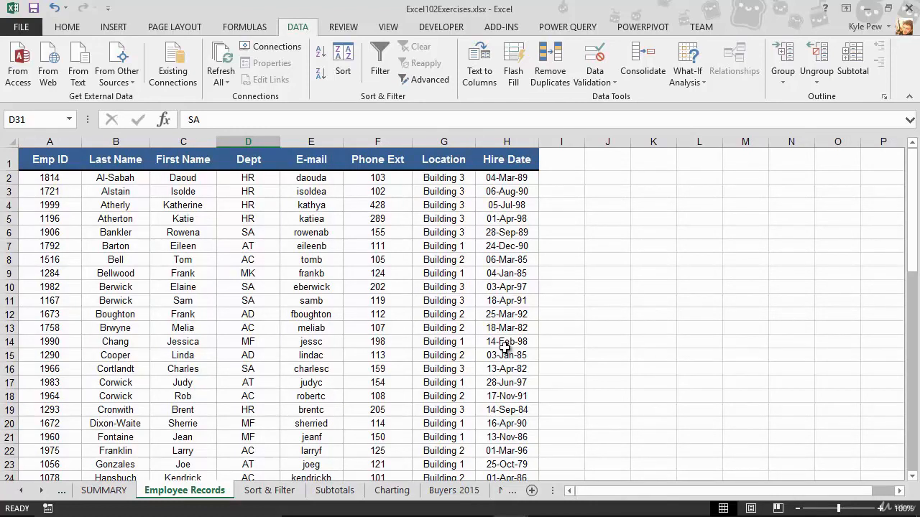
pyautogui.click(281, 317)
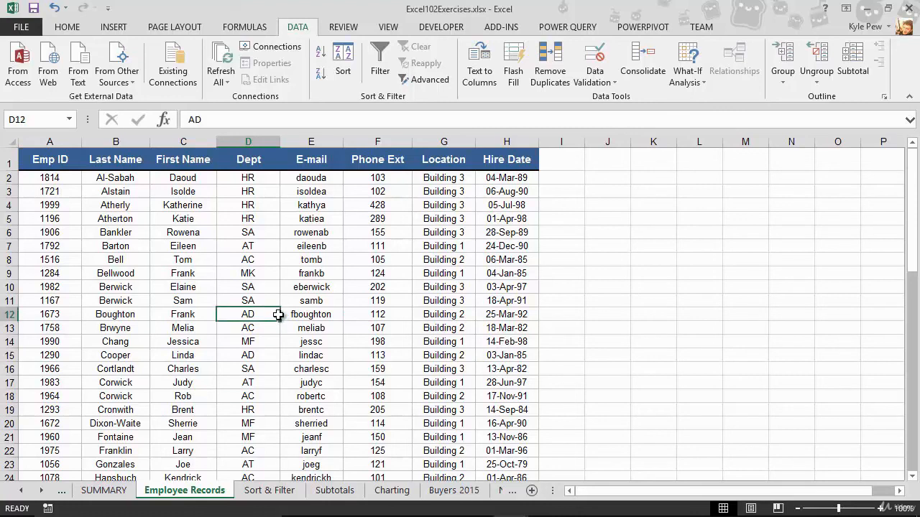
pyautogui.click(380, 75)
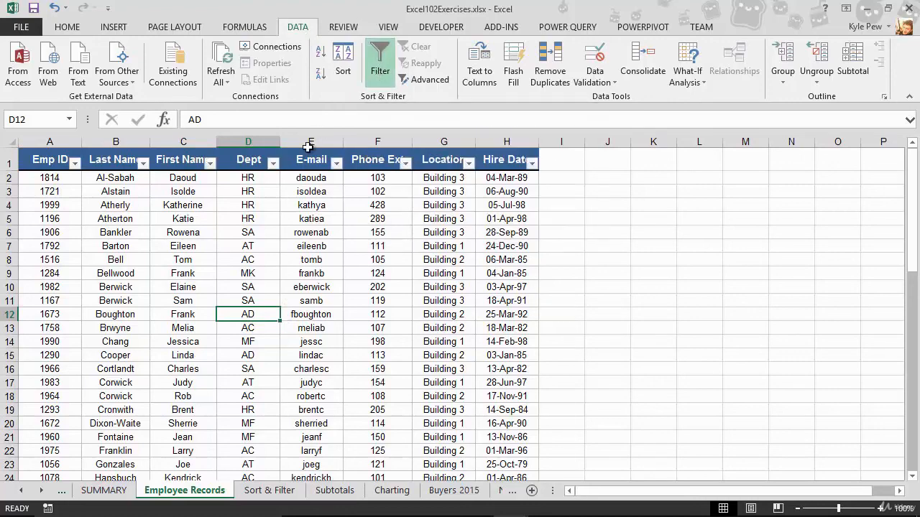
# Open the Dept column's filter list and enlarge it to show every department code.
pyautogui.click(273, 163)
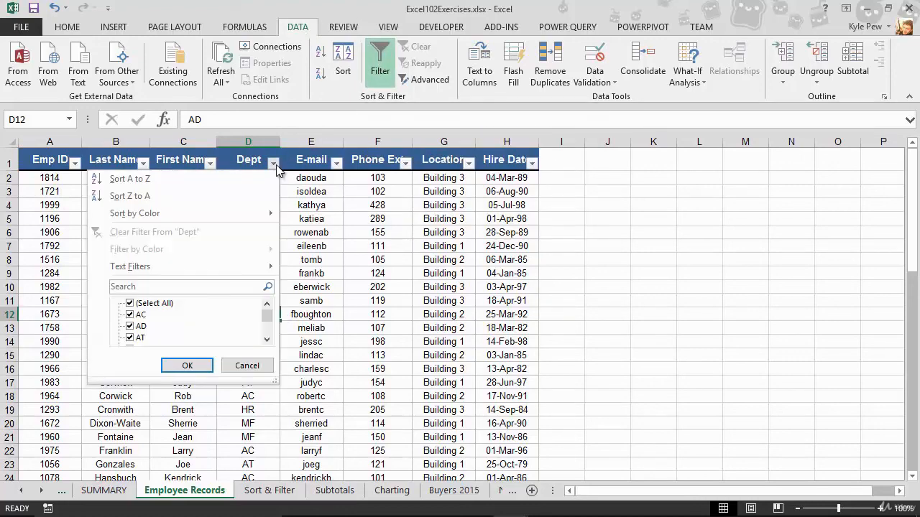
pyautogui.moveTo(276, 381); pyautogui.dragTo(296, 467)
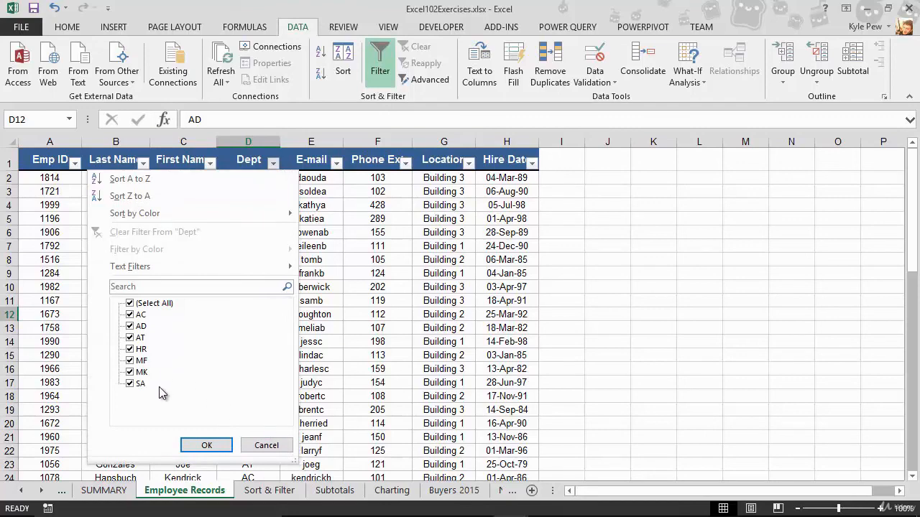